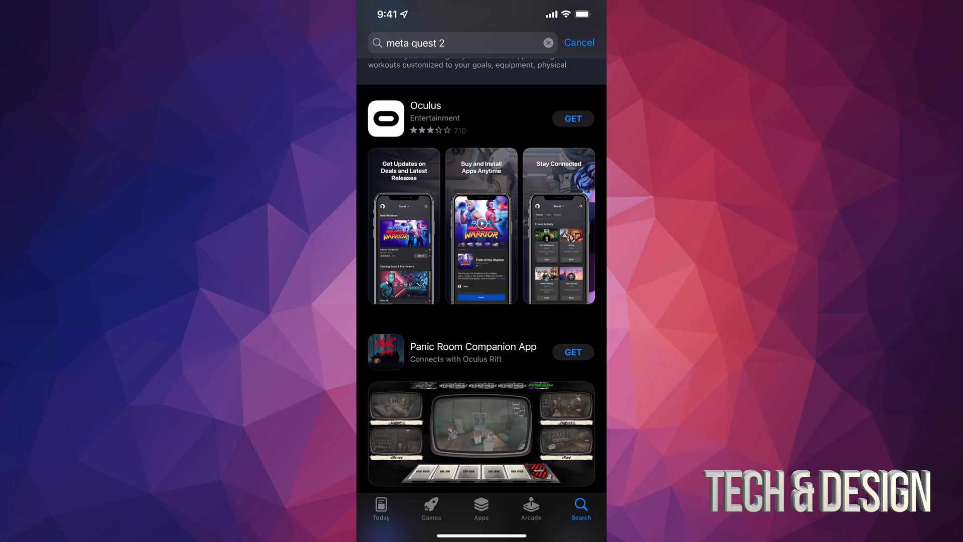
Download the Oculus app from its App Store page and launch it once installed.
{"action": "left_click", "coordinate": [573, 118]}
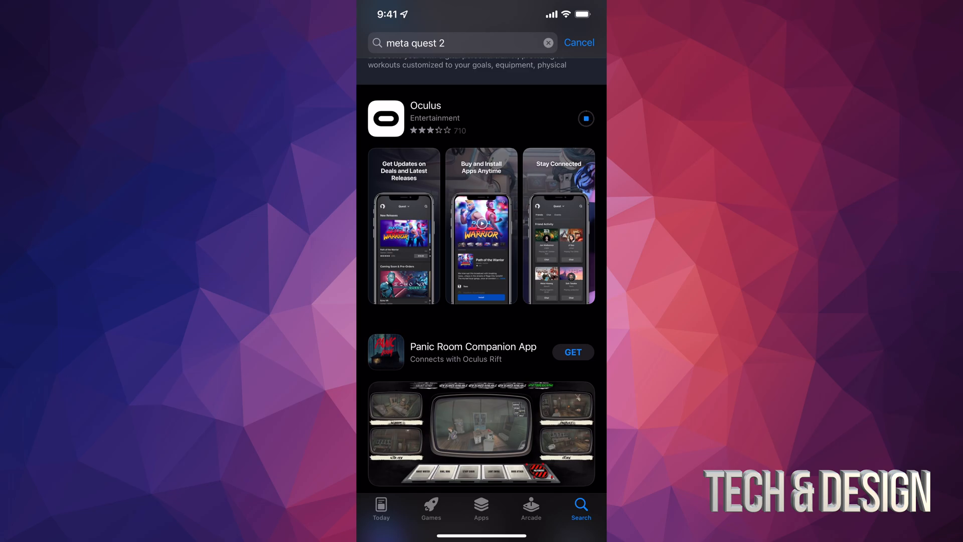
{"action": "left_click", "coordinate": [451, 117]}
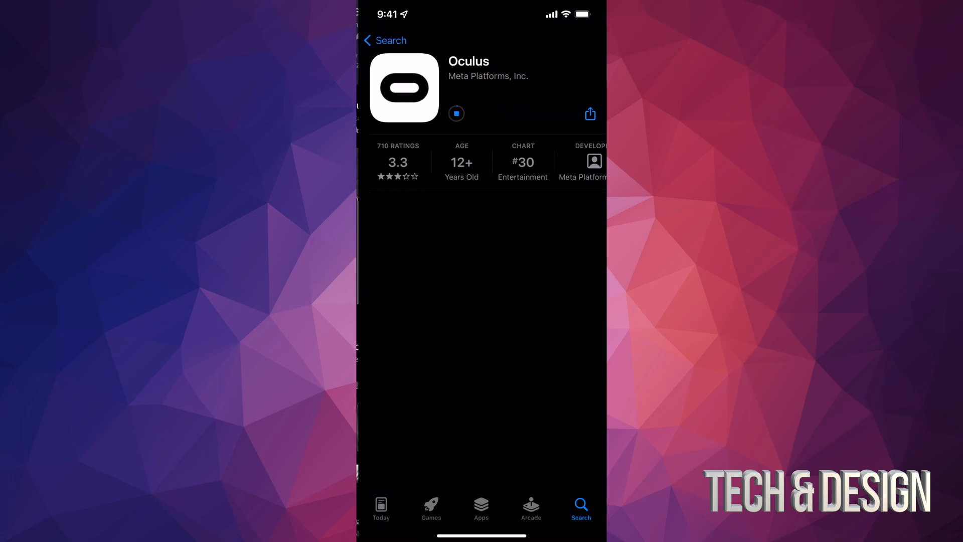
{"action": "scroll", "coordinate": [482, 301], "scroll_direction": "down", "scroll_amount": 5}
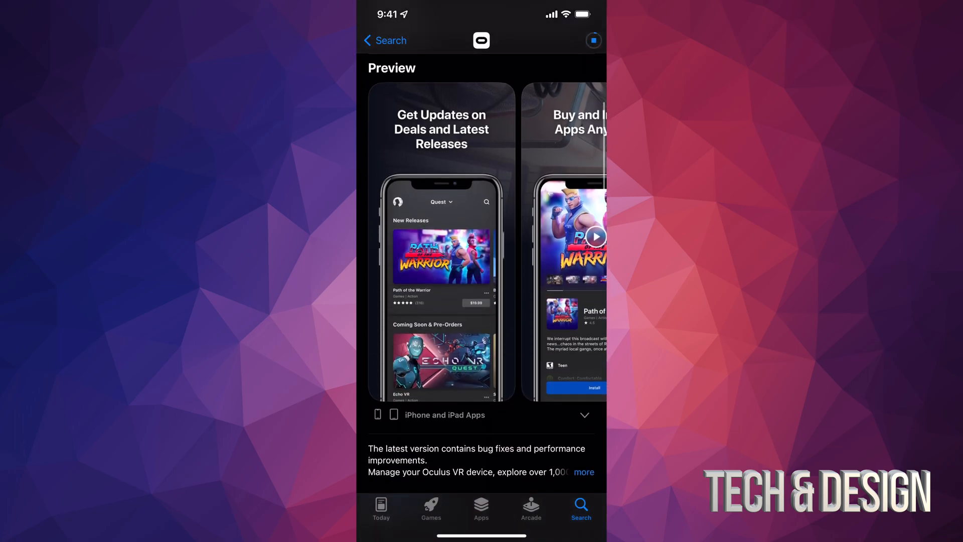
{"action": "scroll", "coordinate": [482, 300], "scroll_direction": "down", "scroll_amount": 5}
{"action": "scroll", "coordinate": [481, 301], "scroll_direction": "down", "scroll_amount": 5}
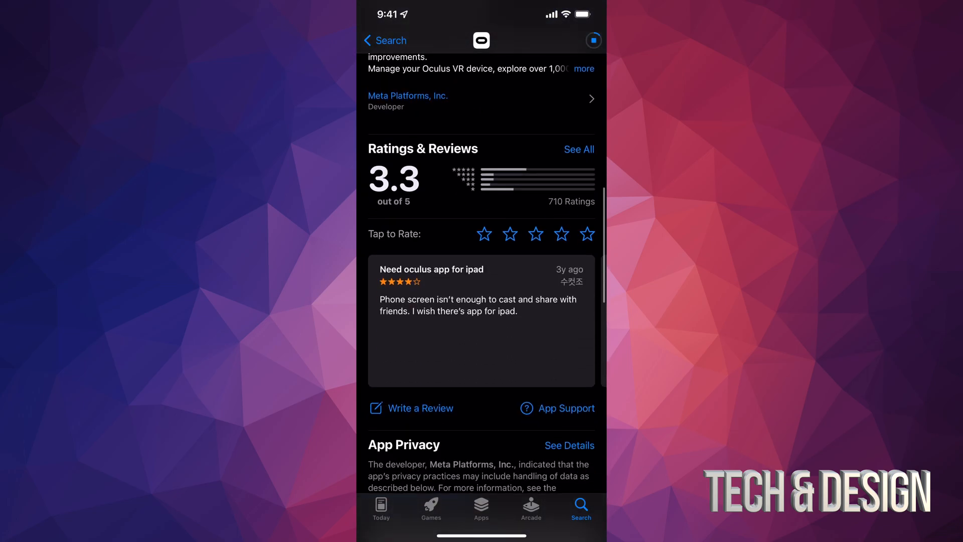
{"action": "scroll", "coordinate": [481, 301], "scroll_direction": "down", "scroll_amount": 5}
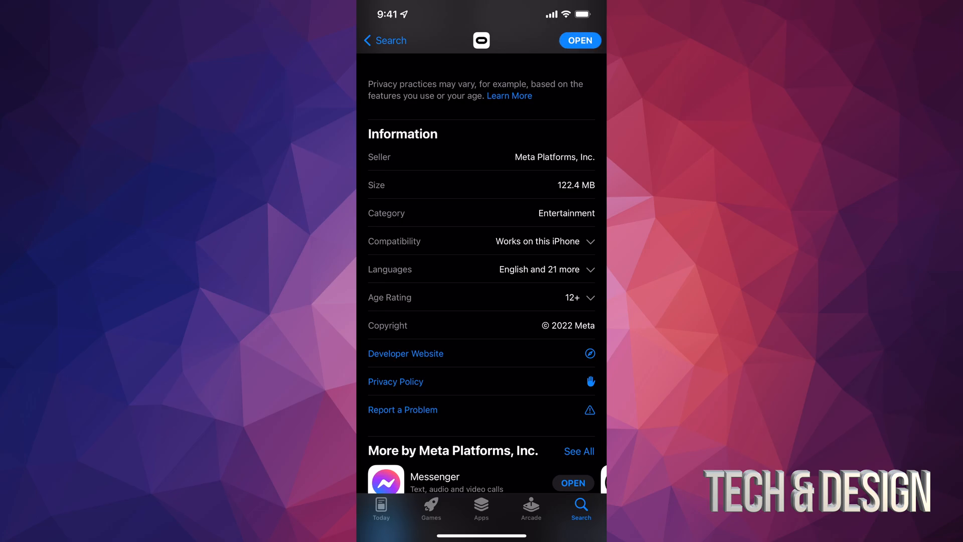
{"action": "scroll", "coordinate": [481, 301], "scroll_direction": "up", "scroll_amount": 10}
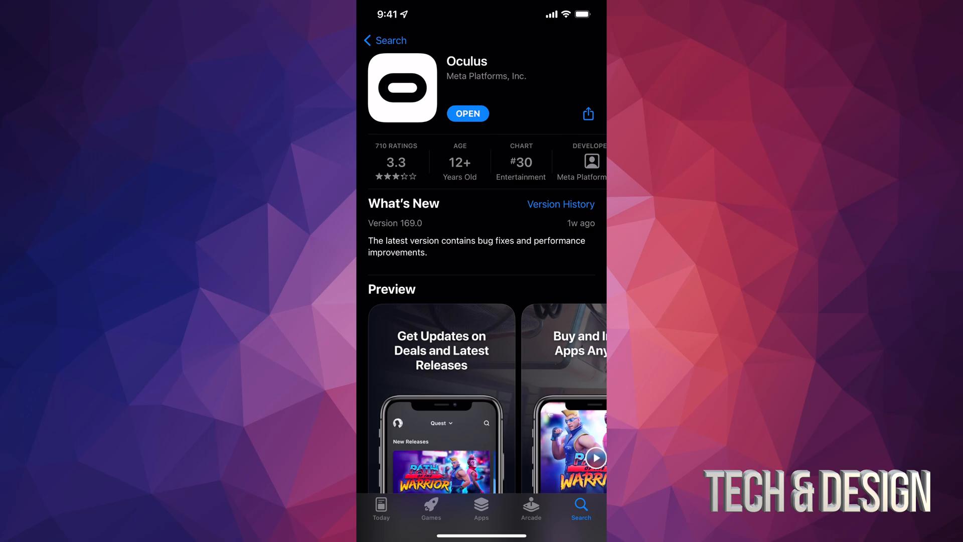
{"action": "left_click", "coordinate": [467, 113]}
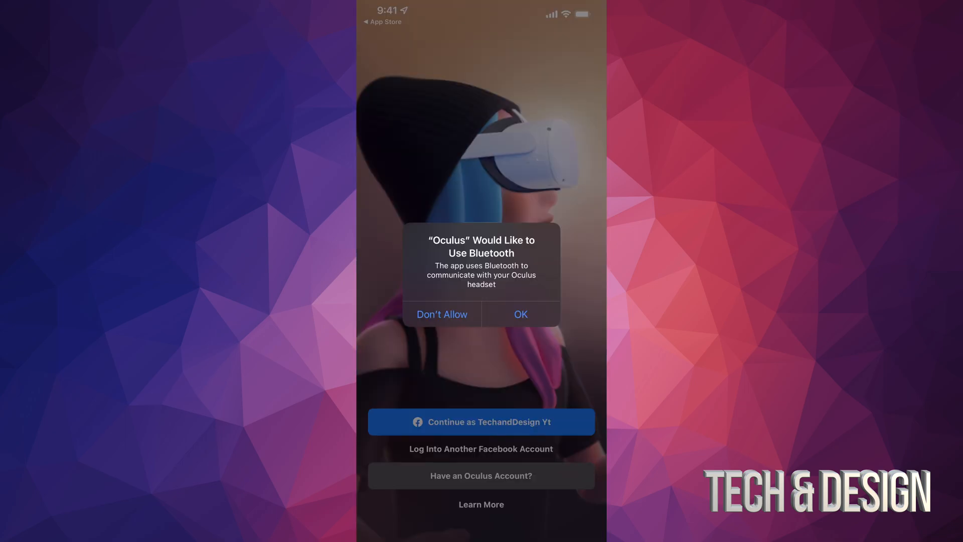
Allow the Oculus app's Bluetooth permission request with OK.
{"action": "left_click", "coordinate": [520, 314]}
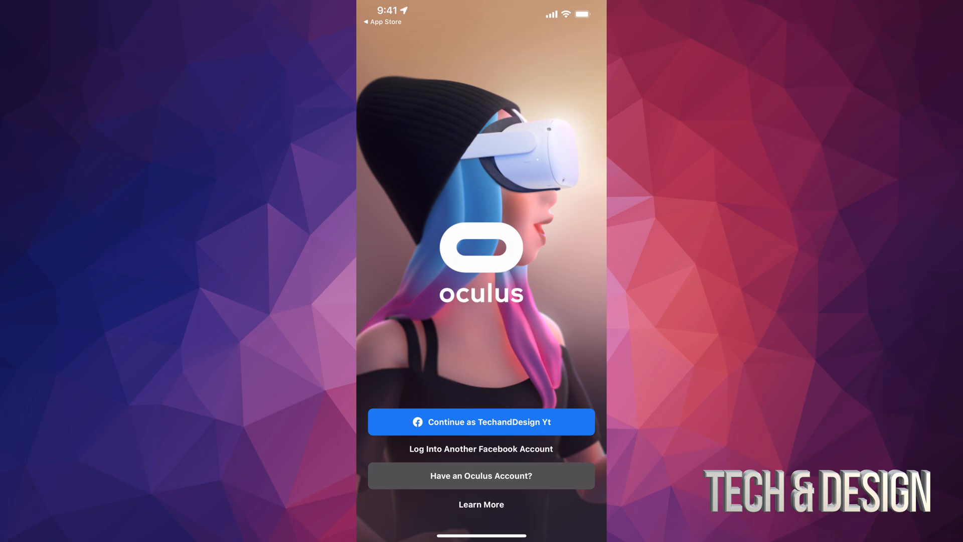
Log in with the linked Facebook account and begin the VR profile setup.
{"action": "left_click", "coordinate": [480, 422]}
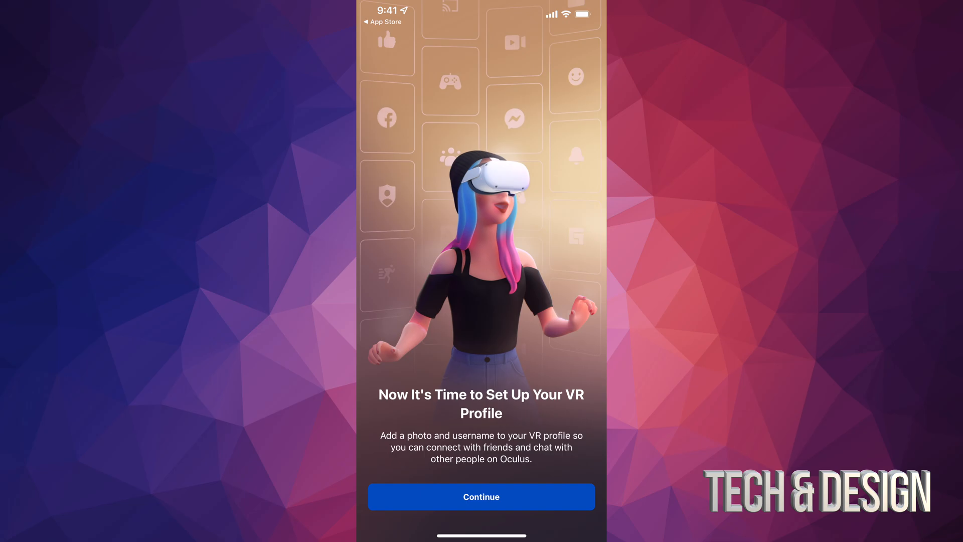
{"action": "left_click", "coordinate": [480, 496]}
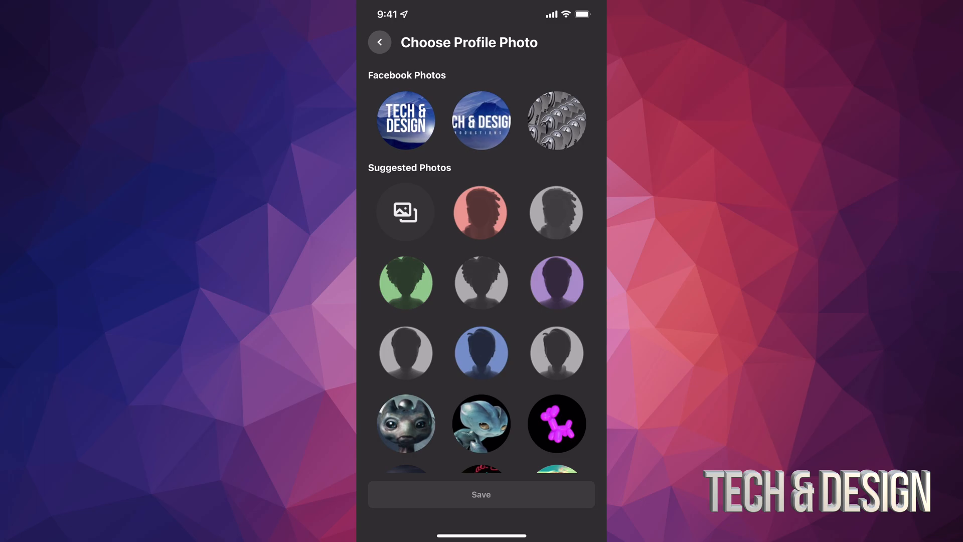
Choose the first Facebook photo as the VR profile picture and save it.
{"action": "left_click", "coordinate": [405, 120]}
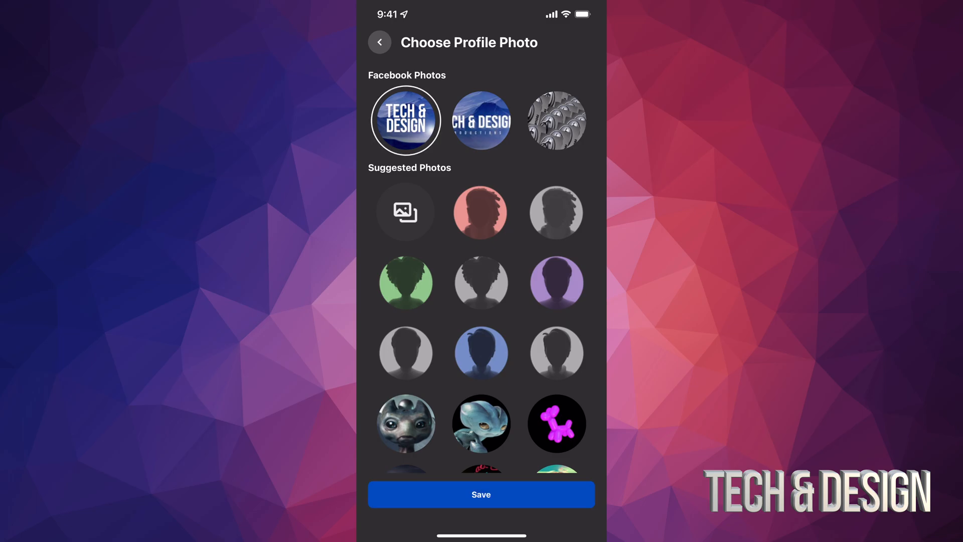
{"action": "left_click", "coordinate": [481, 494]}
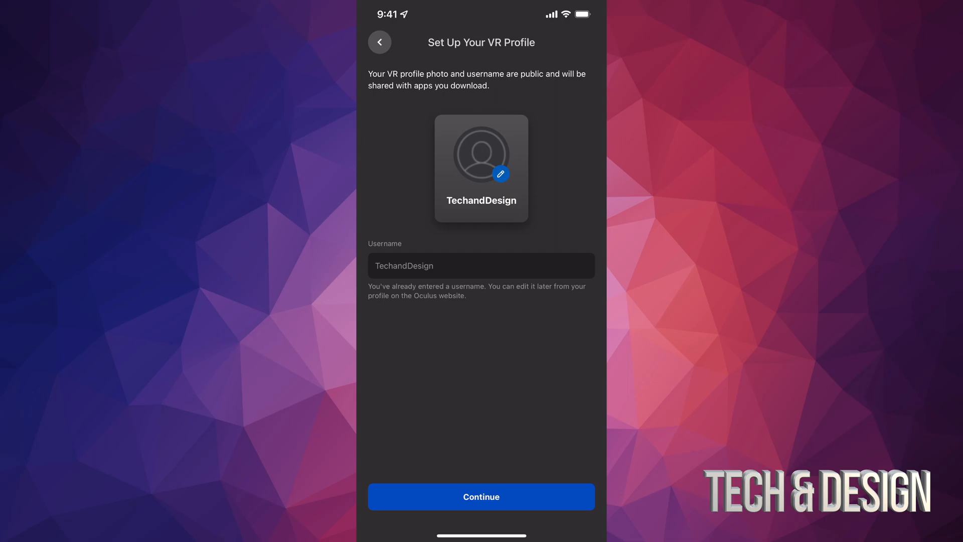
Continue past the VR profile and keep the default friends-only visibility settings.
{"action": "left_click", "coordinate": [481, 496]}
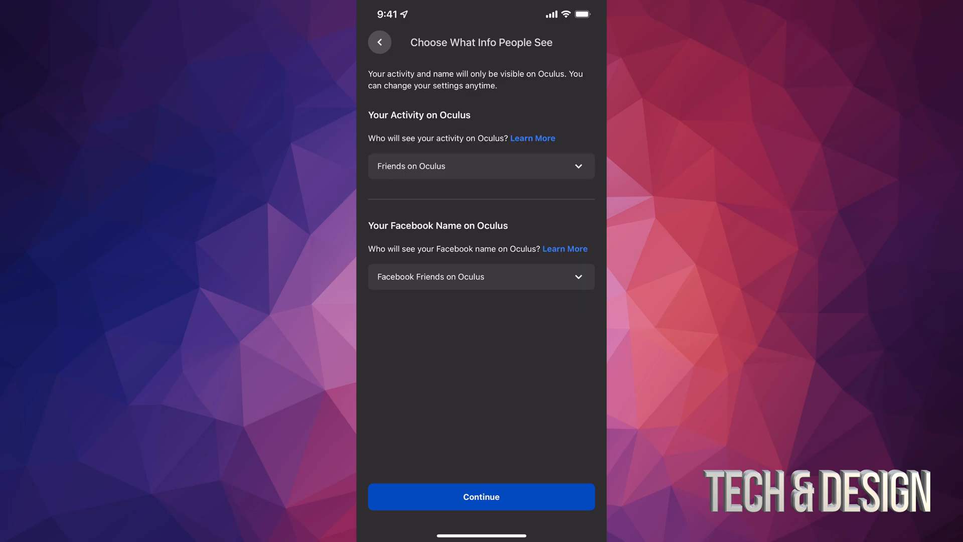
{"action": "left_click", "coordinate": [481, 496]}
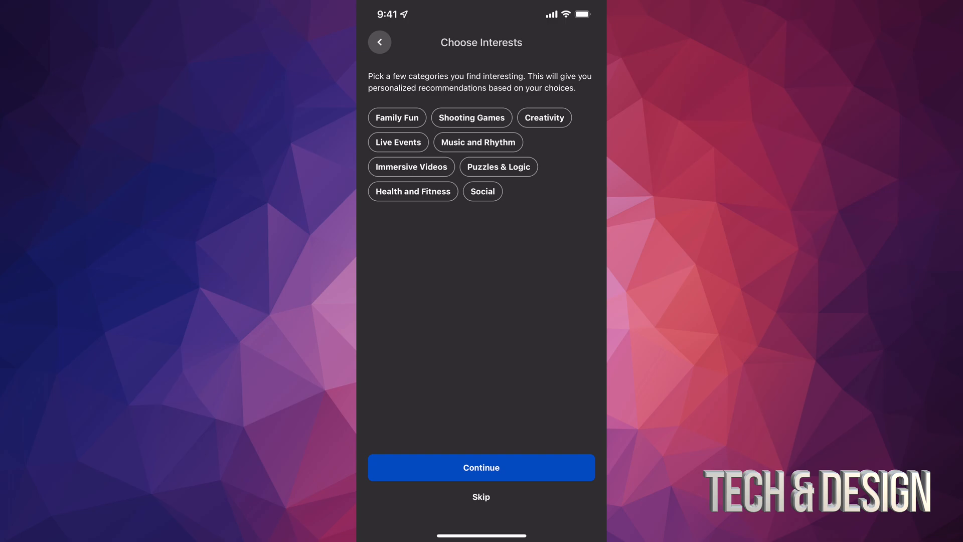
Select Shooting Games as an interest, confirm, and skip adding Oculus Store payment info.
{"action": "left_click", "coordinate": [471, 118]}
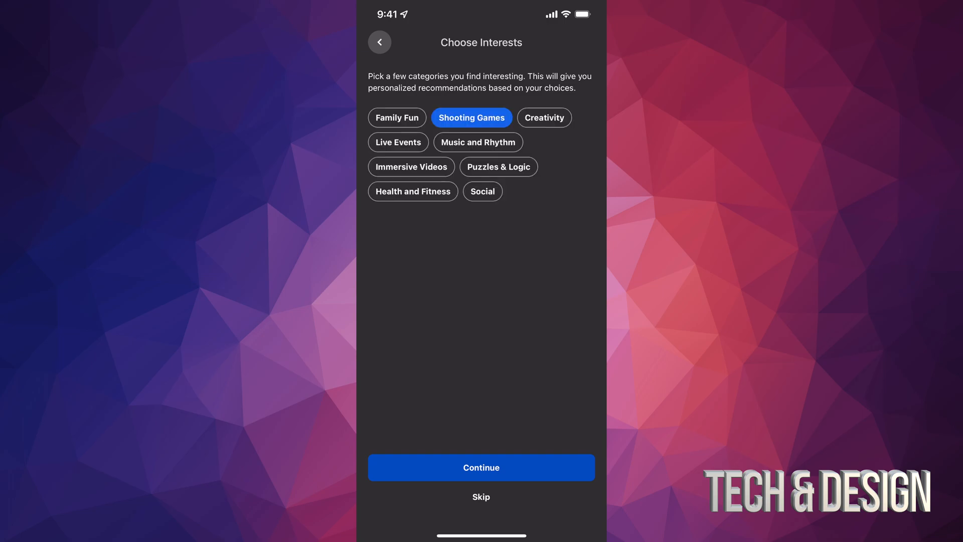
{"action": "left_click", "coordinate": [481, 467]}
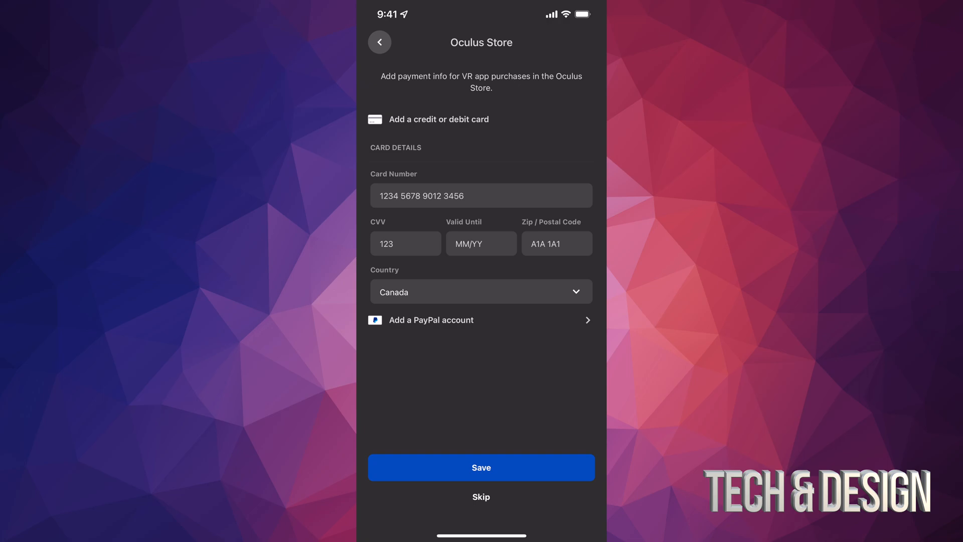
{"action": "left_click", "coordinate": [481, 496]}
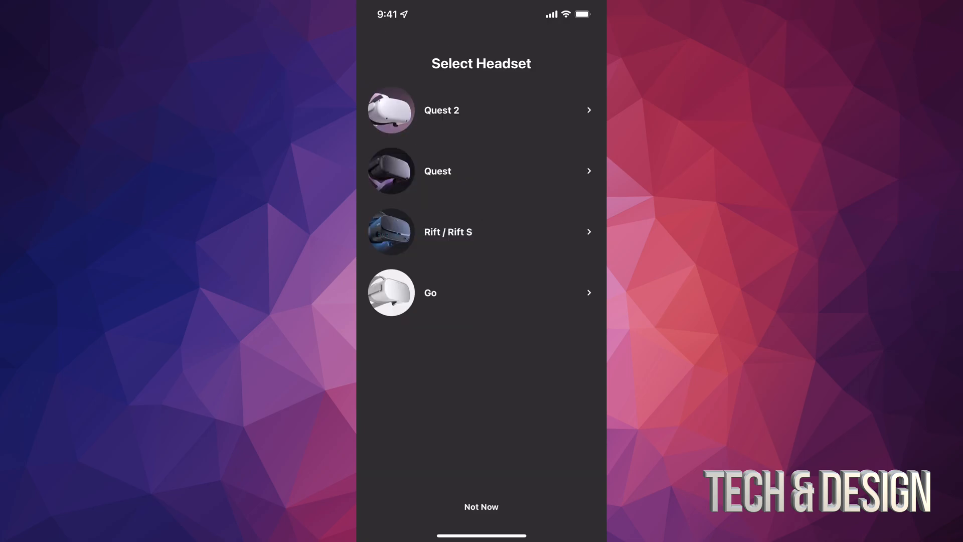